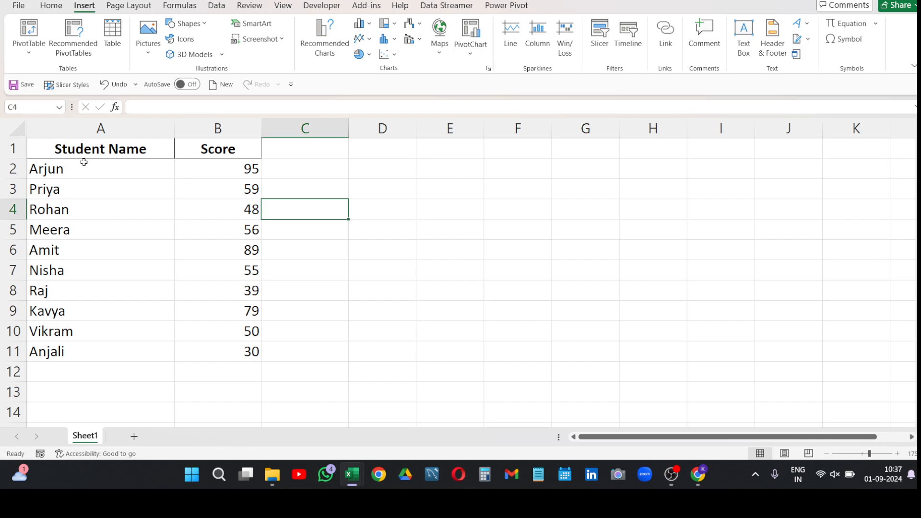
click(99, 144)
click(198, 152)
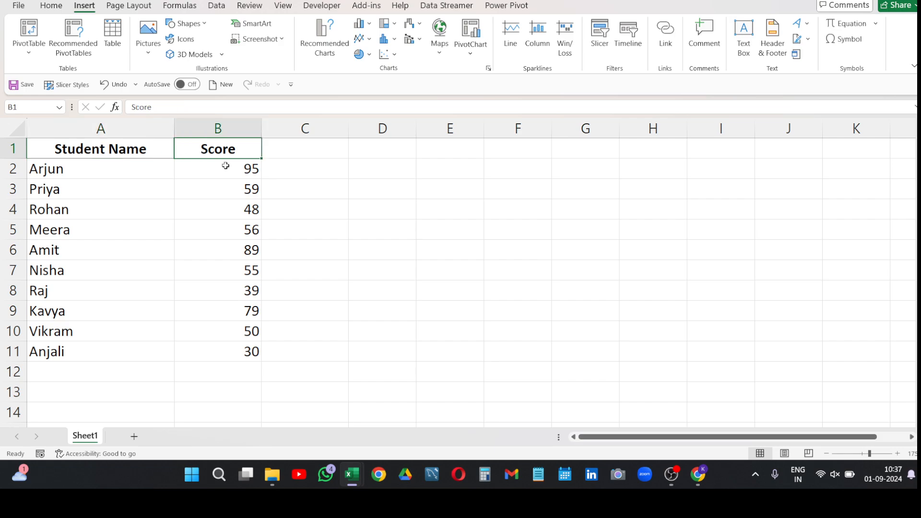
click(306, 175)
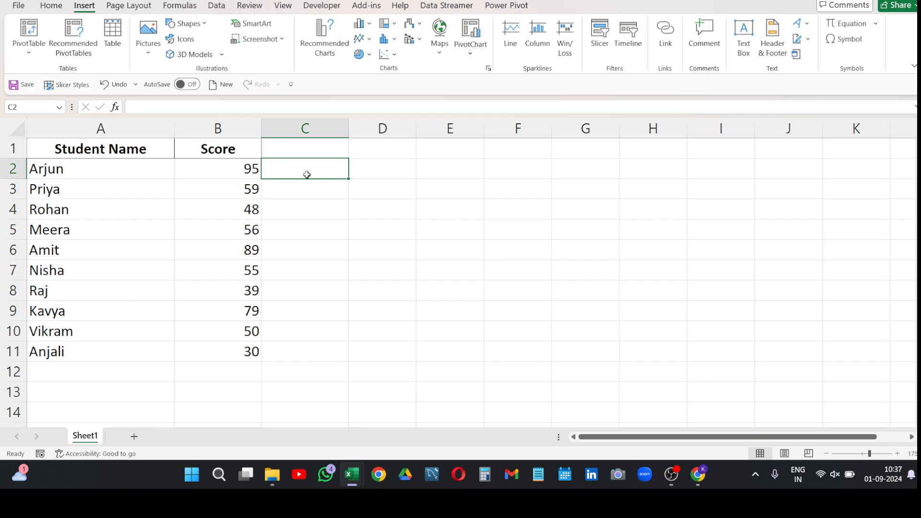
Step: Enter the first grading criterion beside the score table, with Distinct in D2 and >60 in E2
click(390, 171)
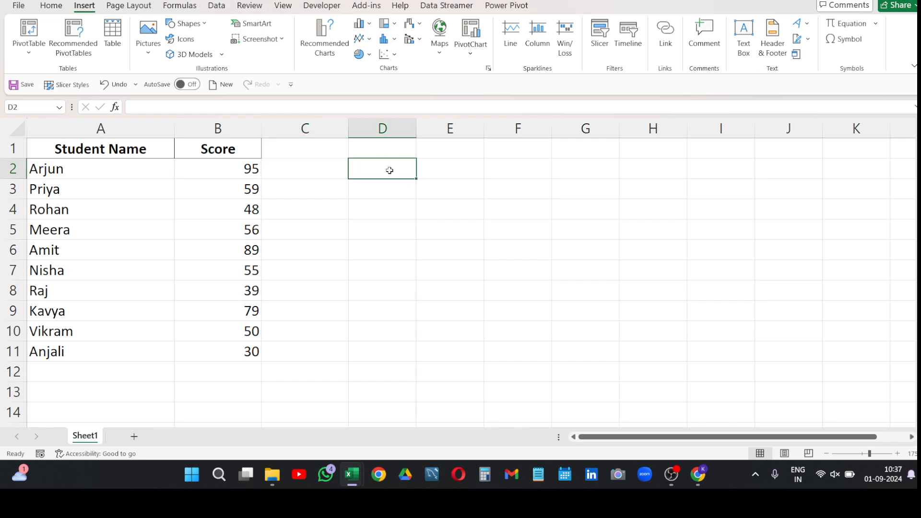
text(Dis)
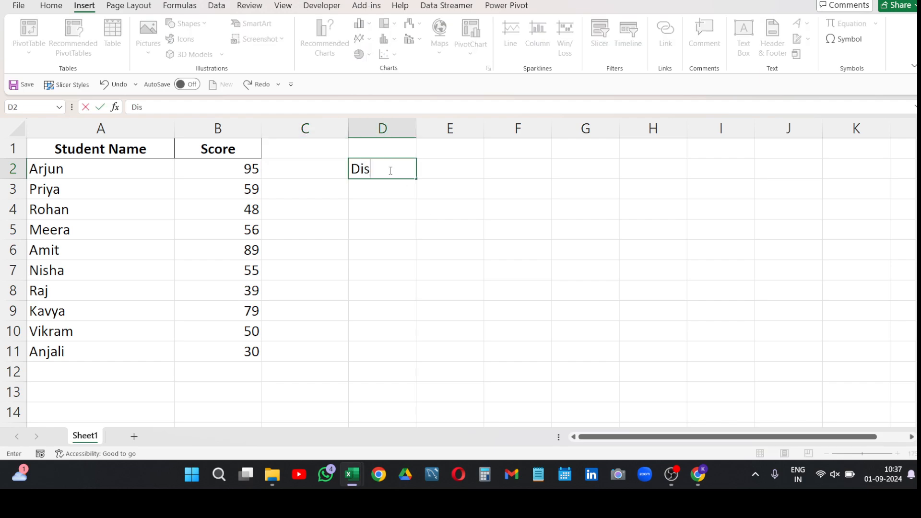
text(tinct)
click(442, 172)
text(>)
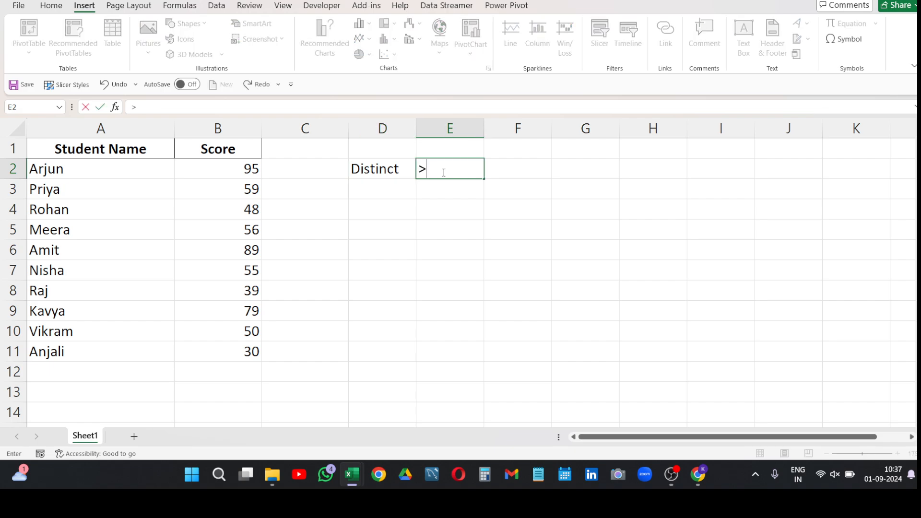
text(60)
Step: Enter the second grading criterion, with Pass in D3 and >40 in E3
click(373, 182)
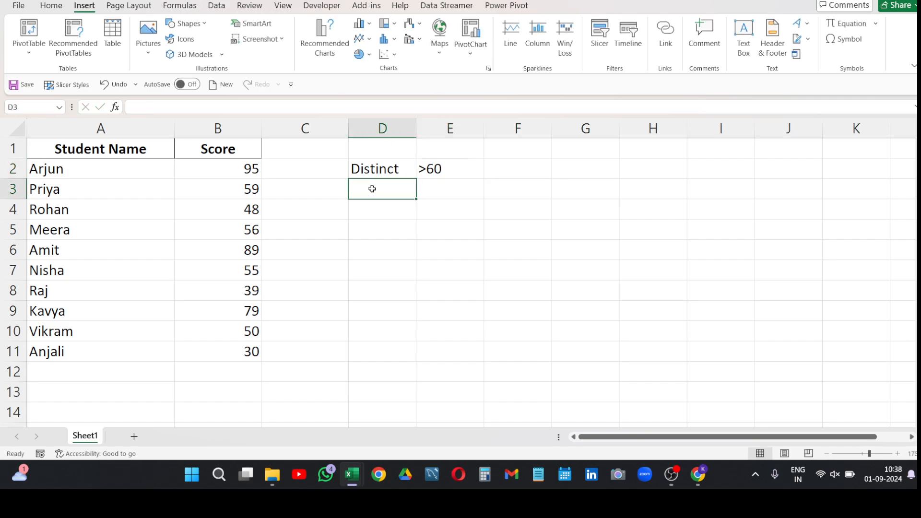
text(Pass)
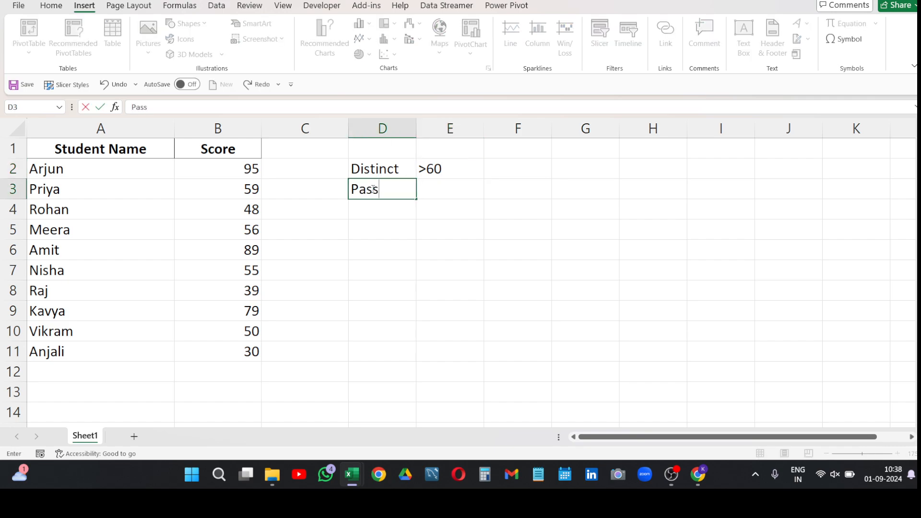
click(453, 187)
text(>40)
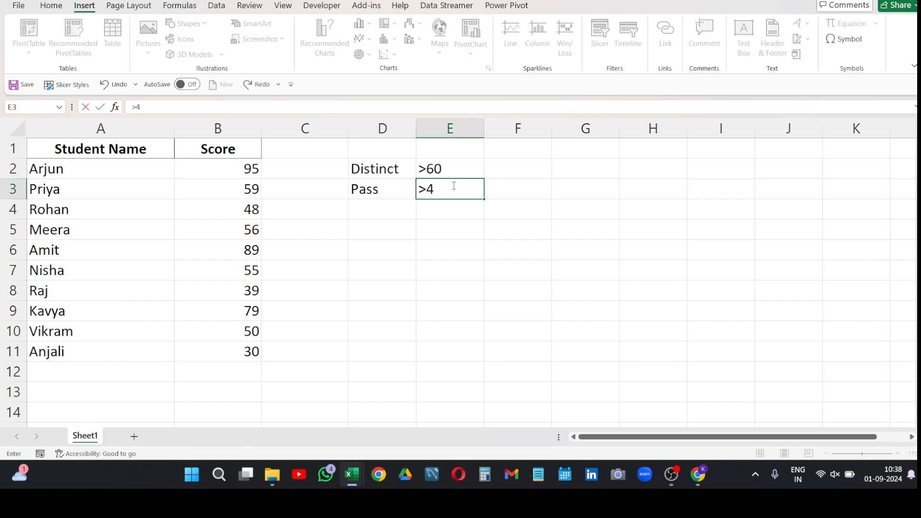
Step: Enter the third grading criterion, with Fail in D4 and <40 in E4
click(394, 209)
text(Fail)
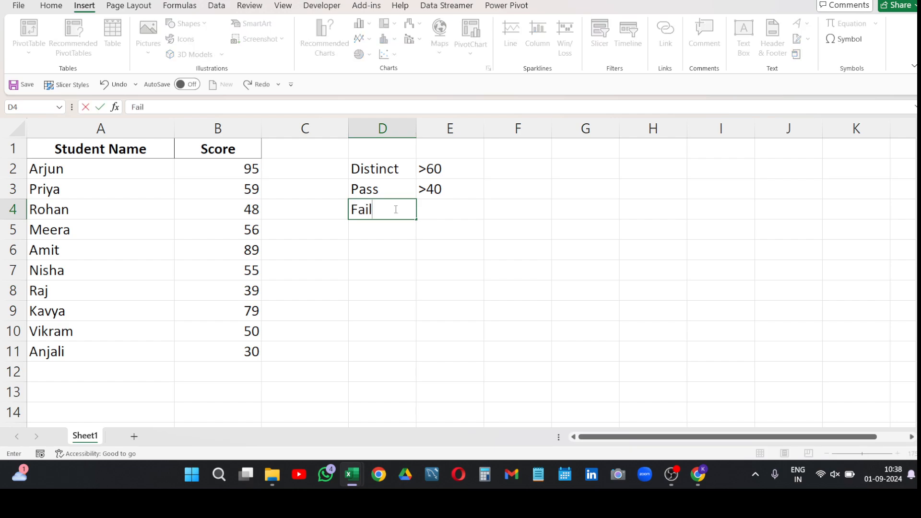
click(431, 206)
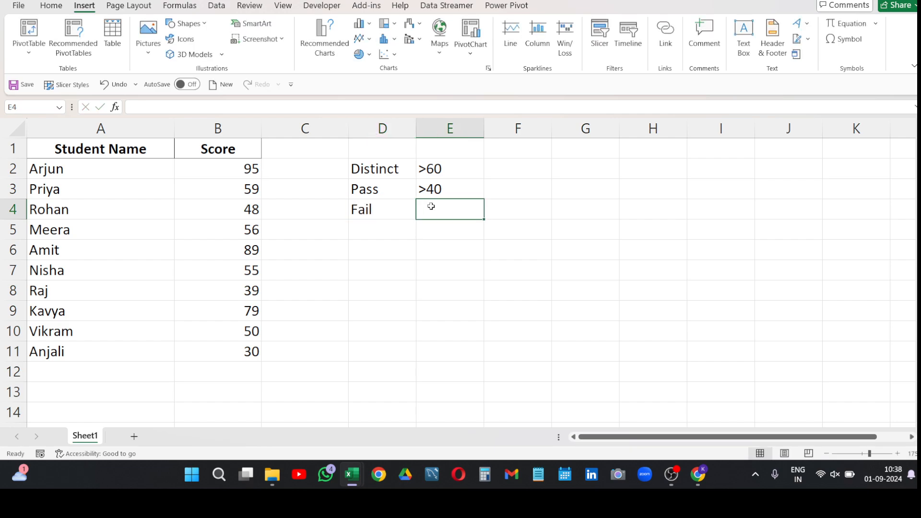
text(<49)
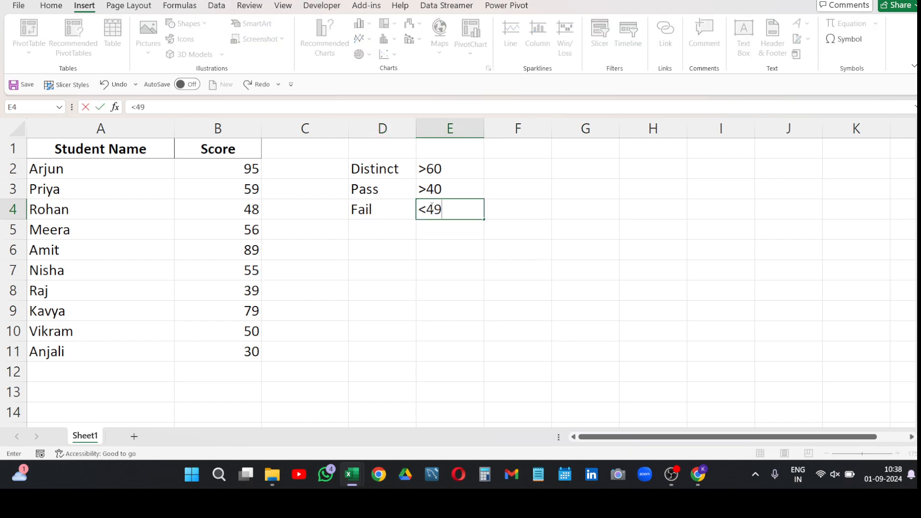
key(BackSpace)
text(0)
click(433, 243)
Step: Fill the grading criteria range D2:E4 with yellow
drag(384, 171, 446, 208)
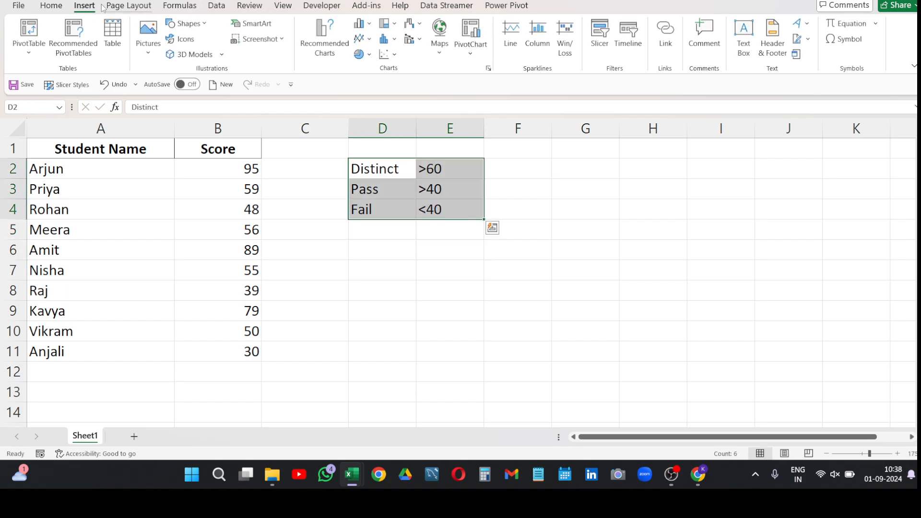
click(63, 11)
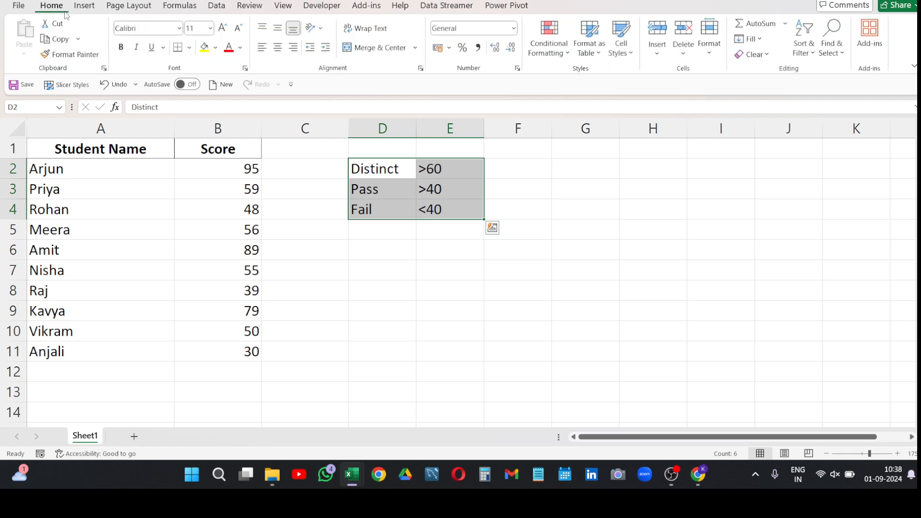
click(204, 46)
click(360, 230)
Step: Insert a new blank column at column C, between the scores and the criteria
click(302, 171)
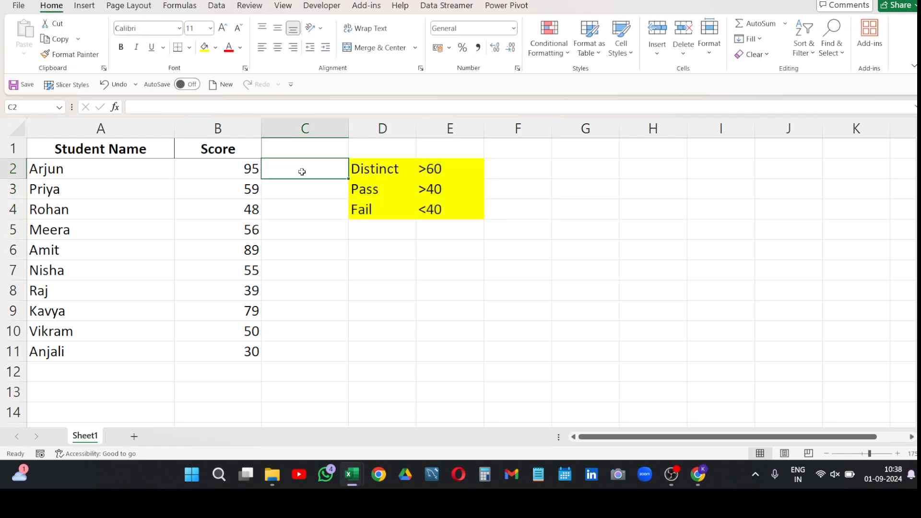
click(331, 130)
right_click(331, 131)
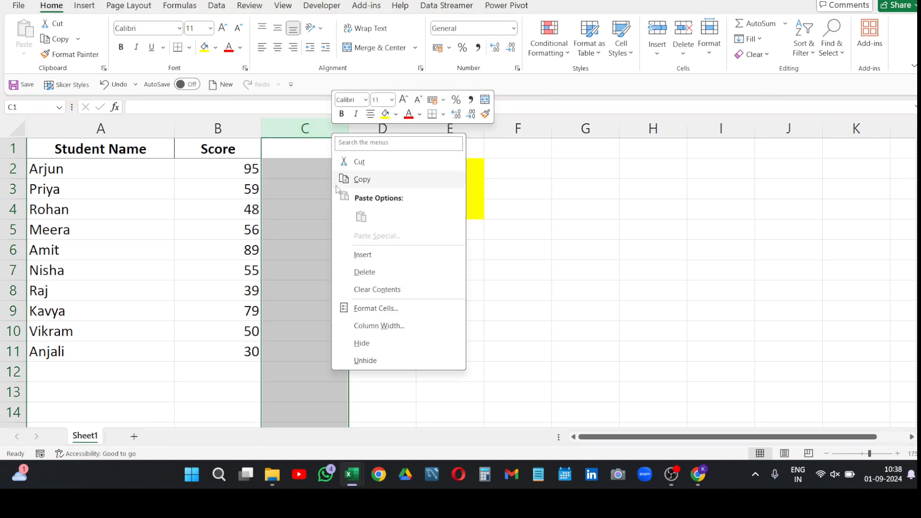
click(369, 256)
Step: Begin a formula in C2 that returns Distinction for scores above 60: =IF(B2>60,"Distinction",
click(306, 172)
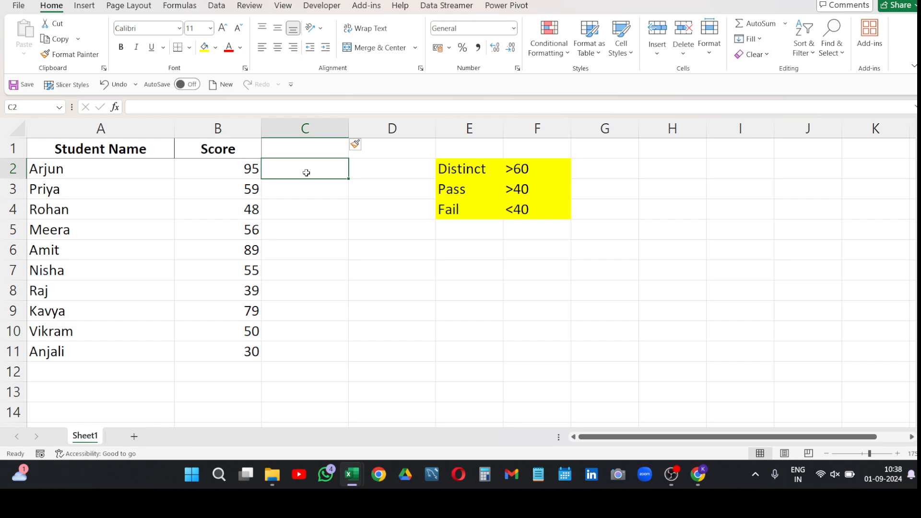
text(=)
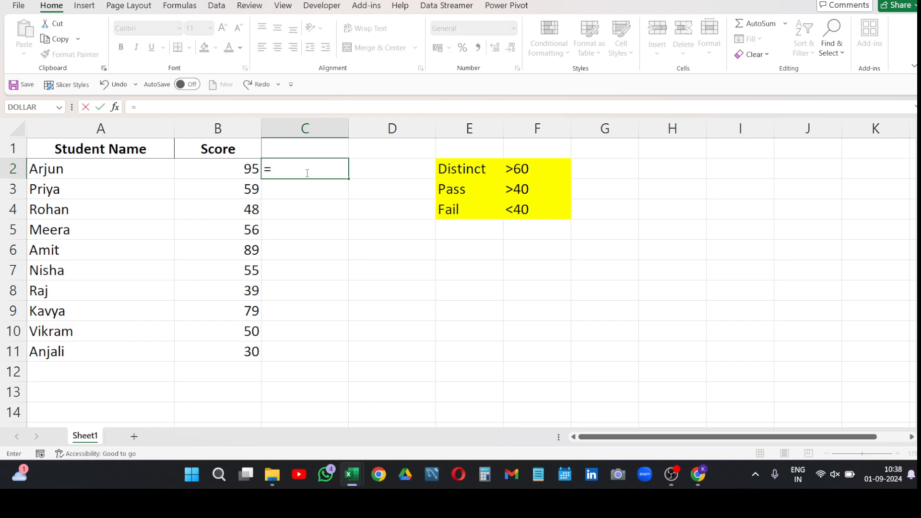
text(if)
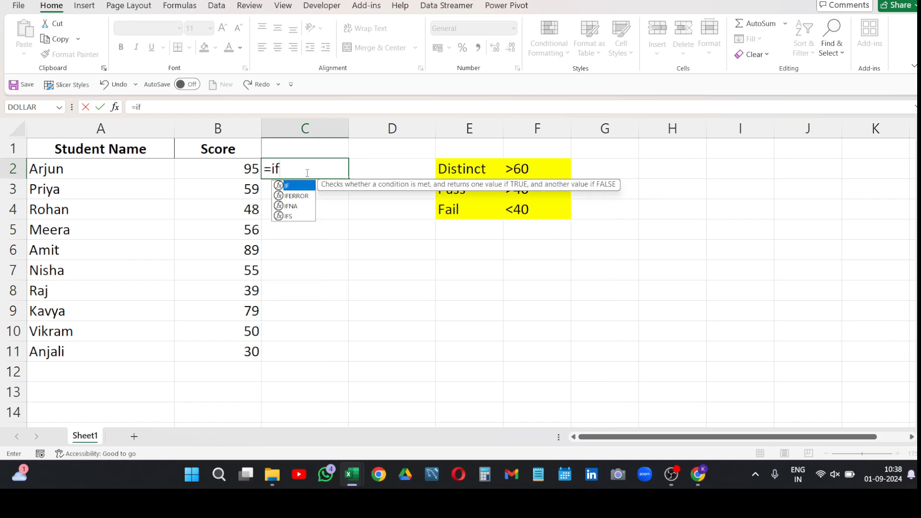
key(Tab)
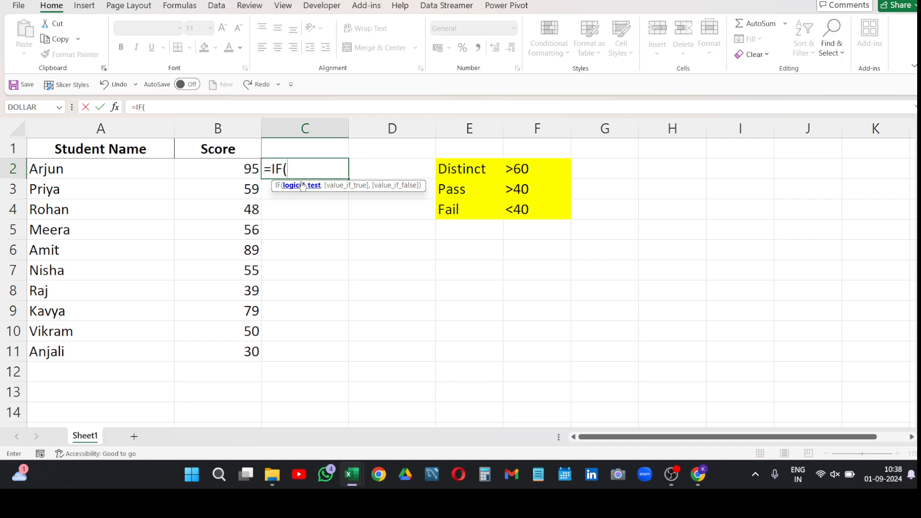
click(237, 169)
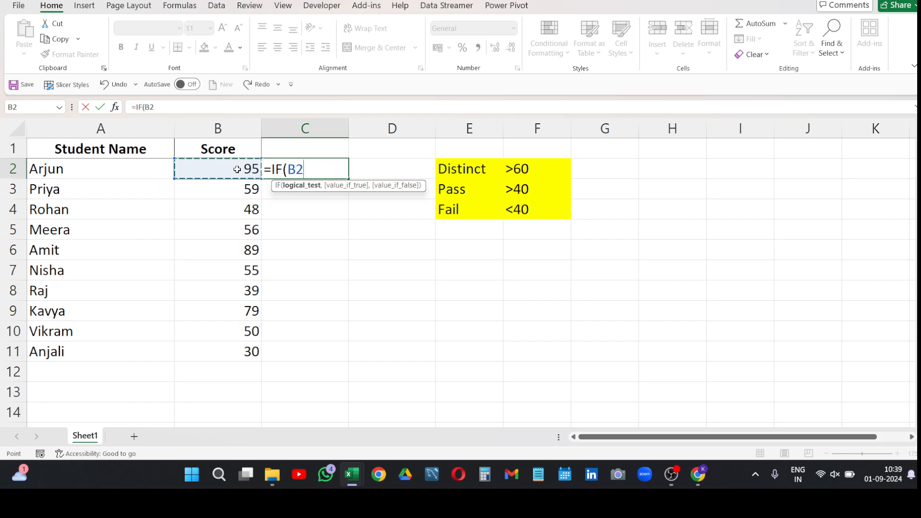
text(>)
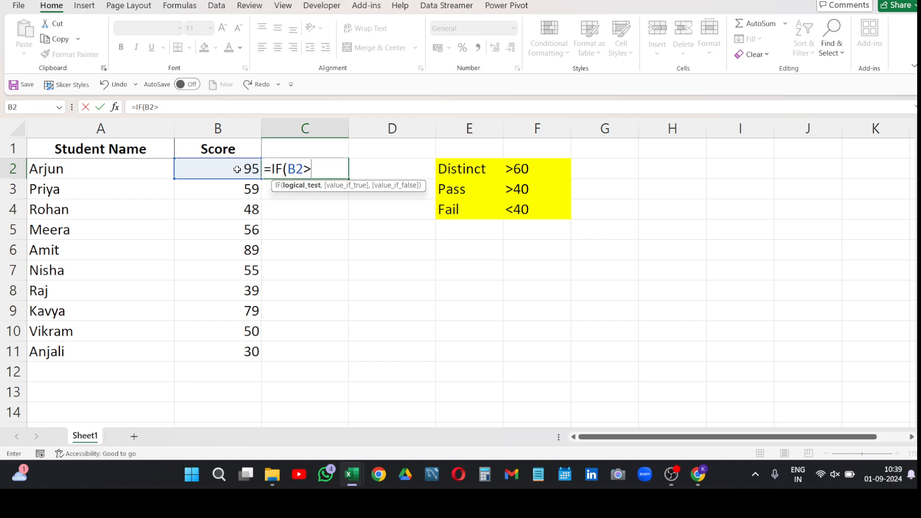
text(60,"D)
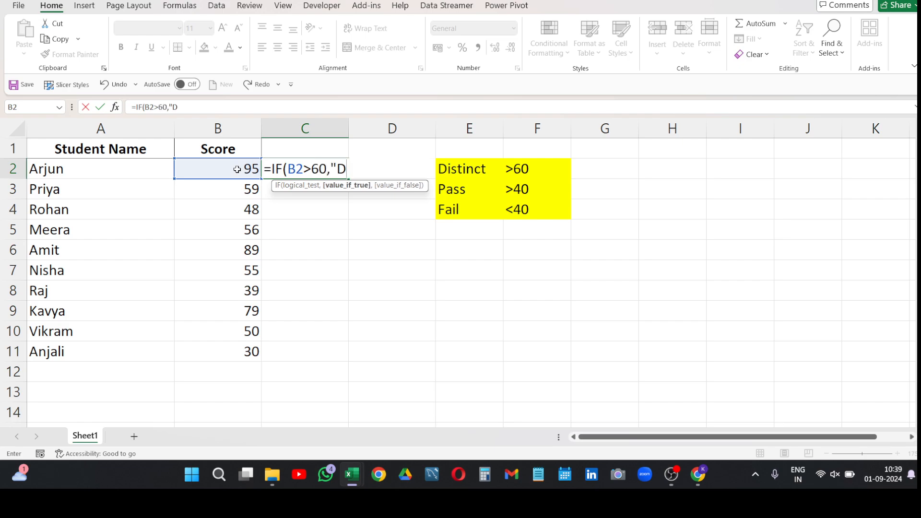
text(istinction)
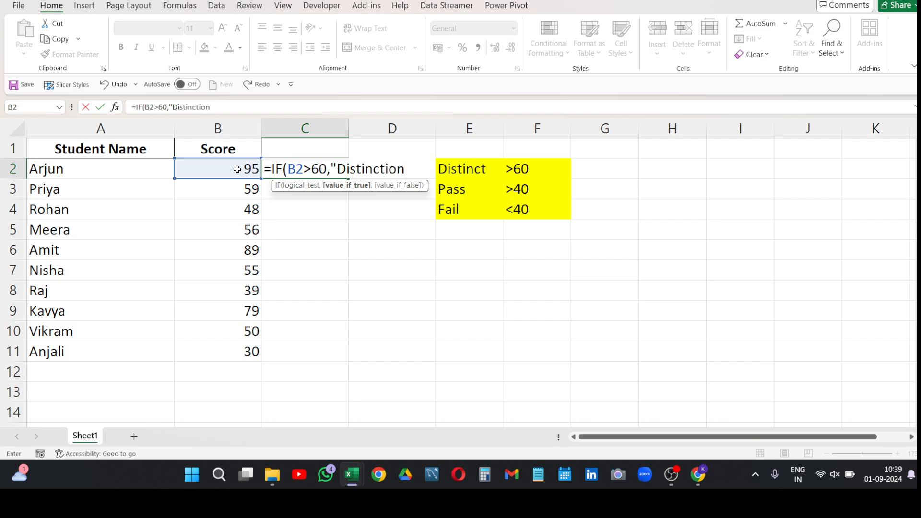
text(",)
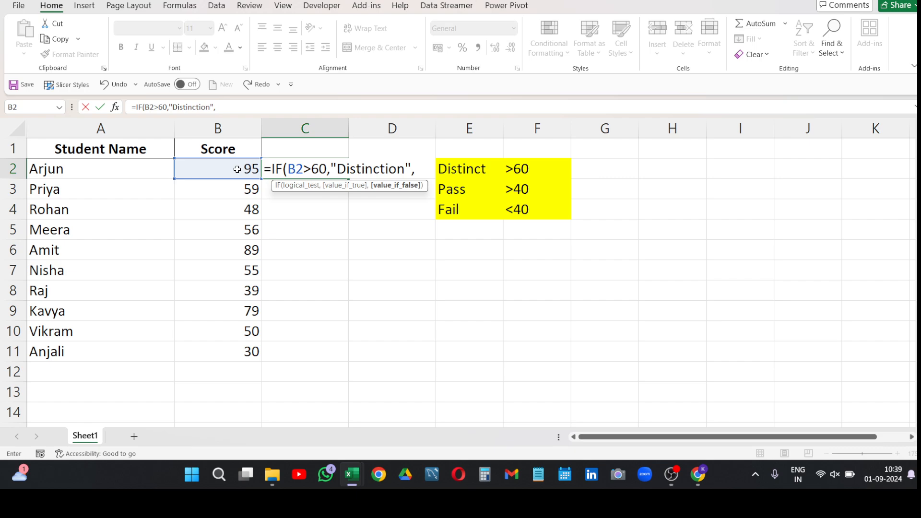
Step: Complete the C2 formula with the nested condition IF(B2>40,"Pass","Fail") as its false value and enter it
text(IF()
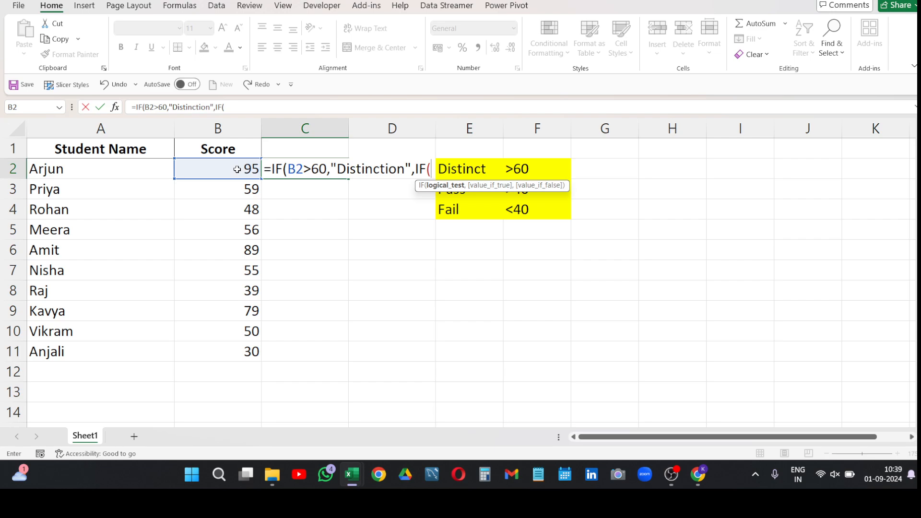
click(237, 169)
text(>)
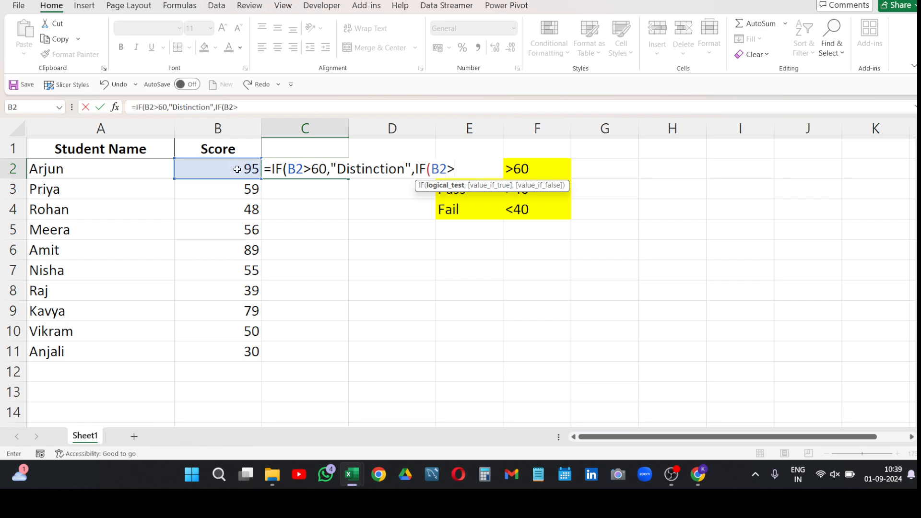
text(40,"P)
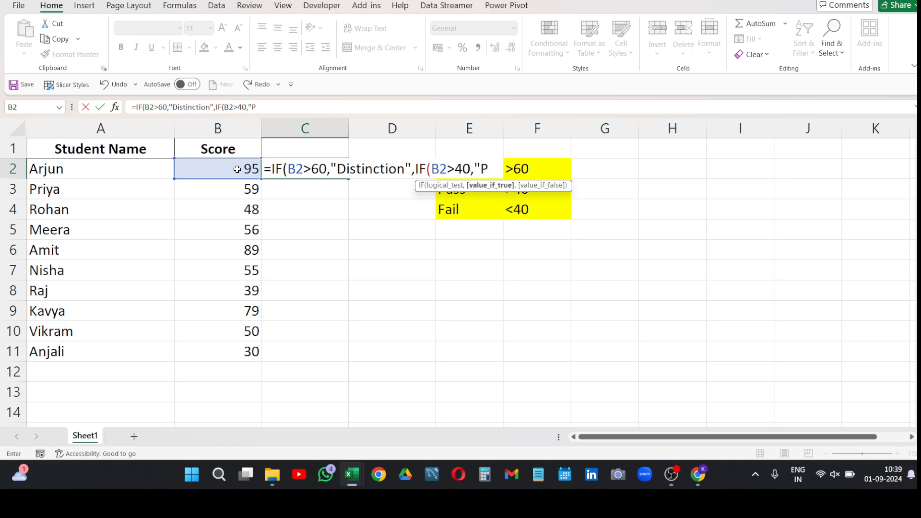
text(ass")
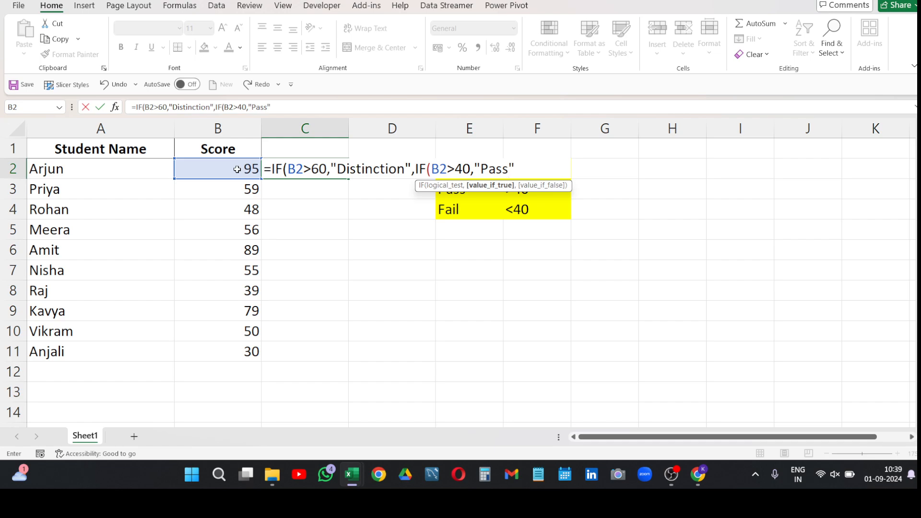
text(,")
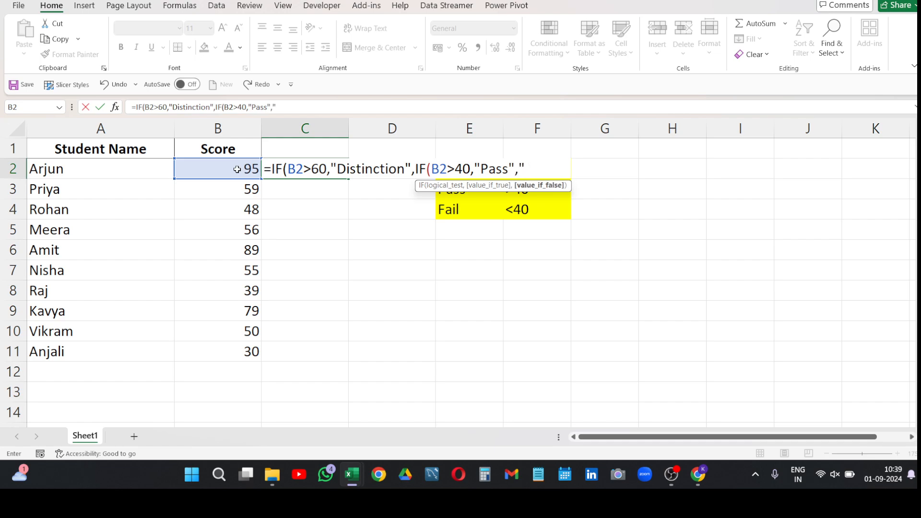
text(Fail"))
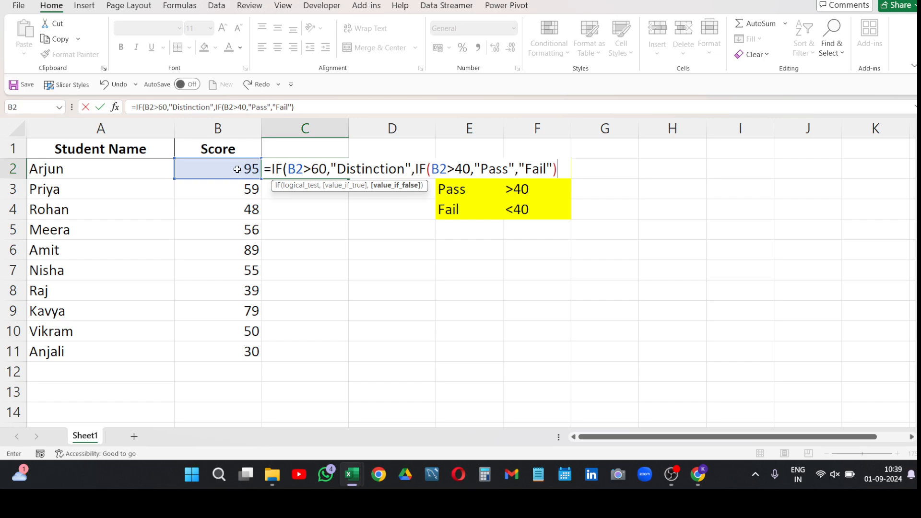
text())
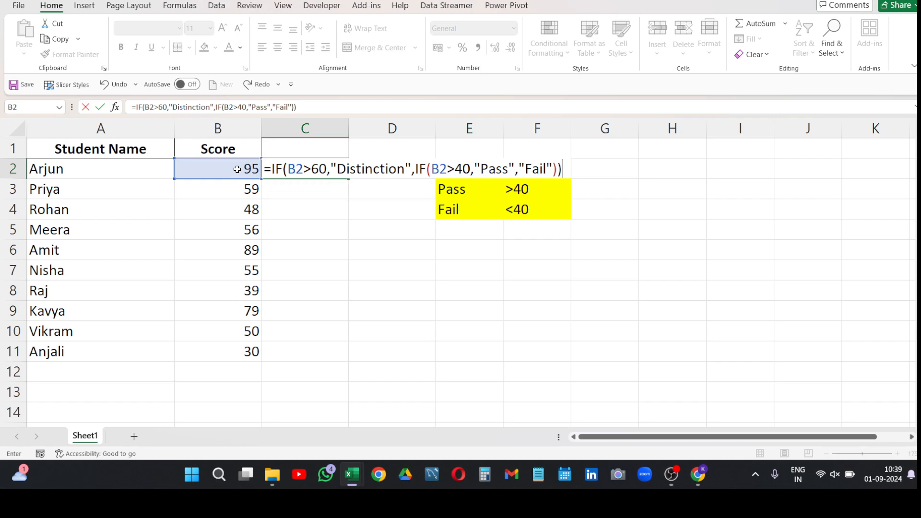
key(Return)
Step: Copy the grading formula in C2 down through C11 for all students
click(295, 174)
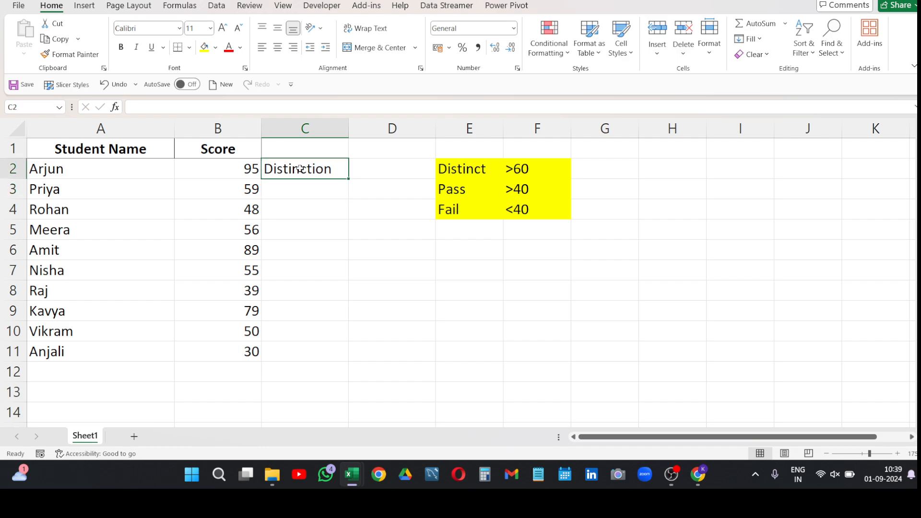
double_click(348, 180)
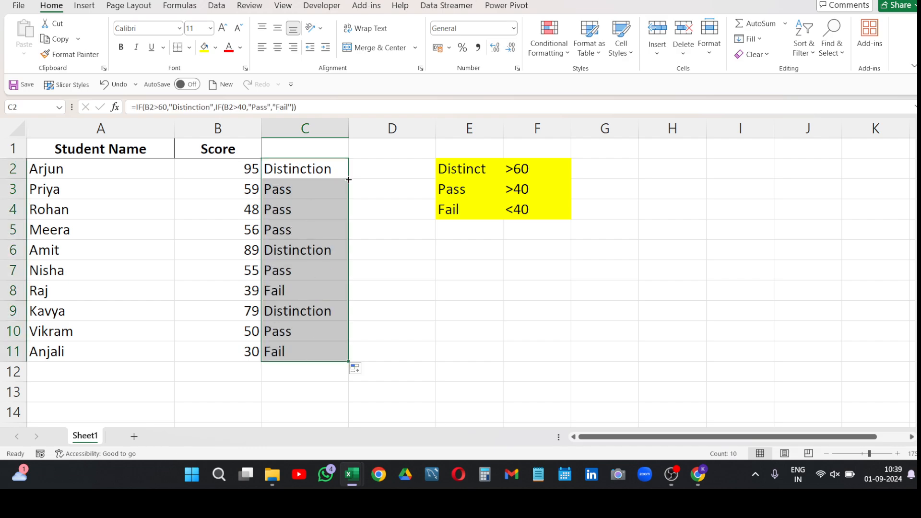
click(356, 191)
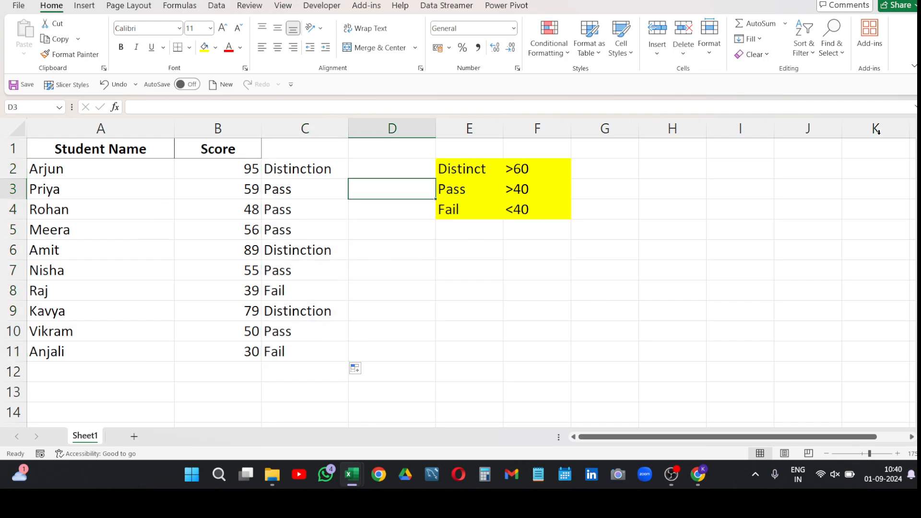
click(159, 172)
click(221, 166)
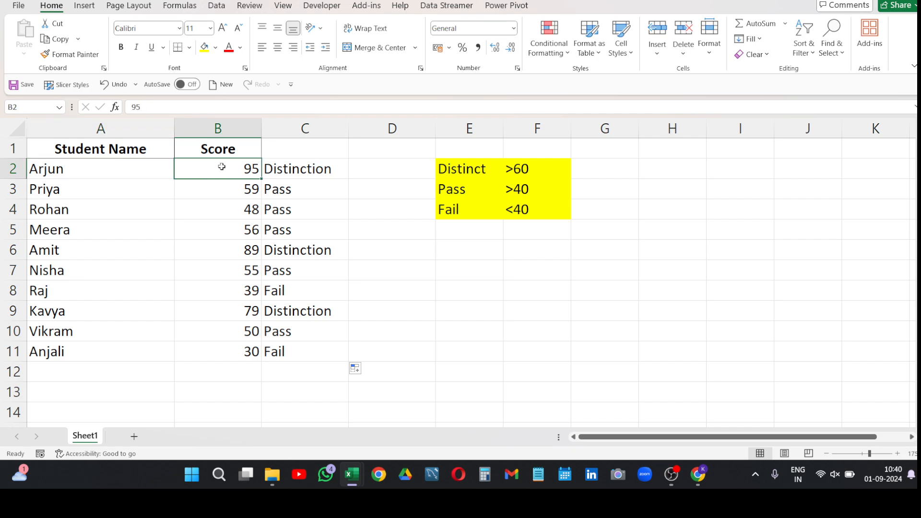
Step: Check the grades in rows 2, 3 and 8 against their scores and the criteria in E2:F4
click(513, 169)
click(281, 172)
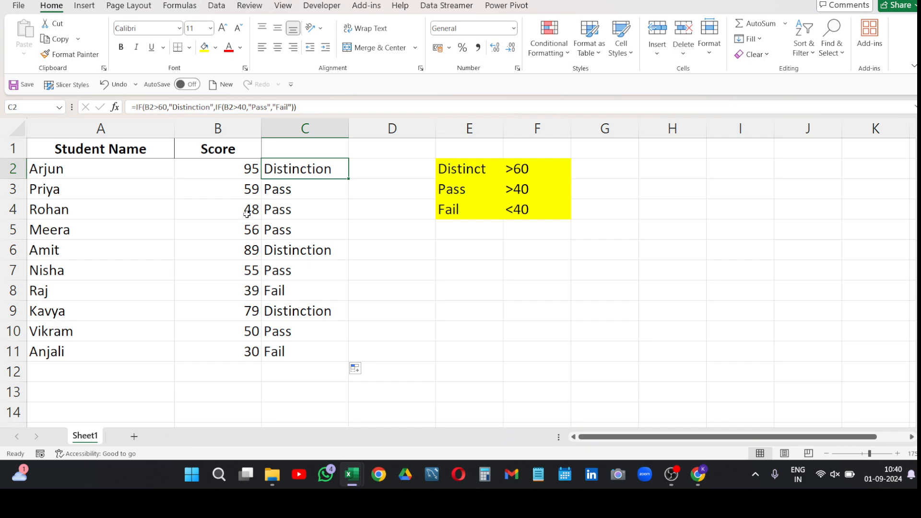
click(108, 187)
click(211, 192)
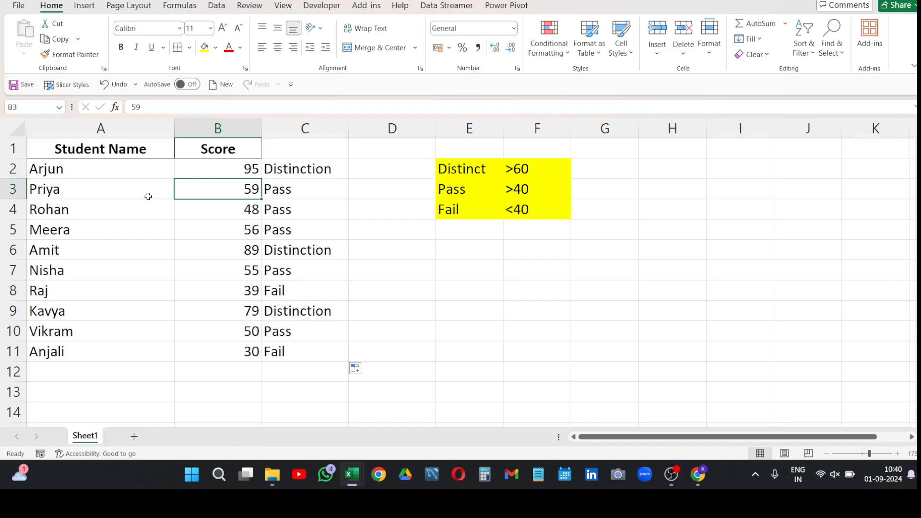
click(308, 193)
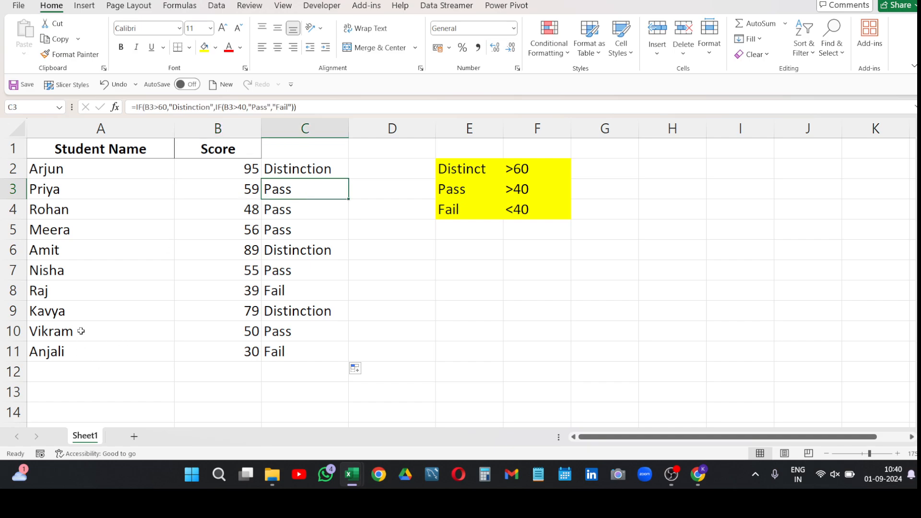
click(82, 299)
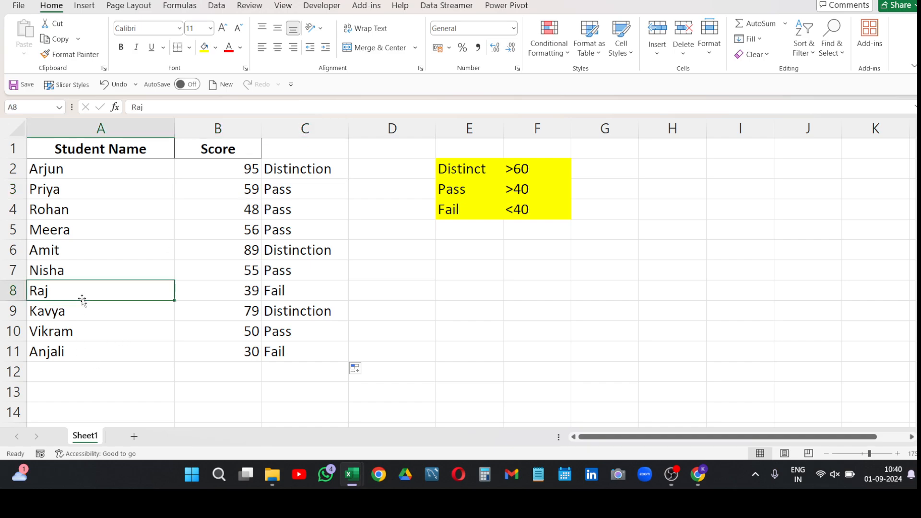
click(214, 291)
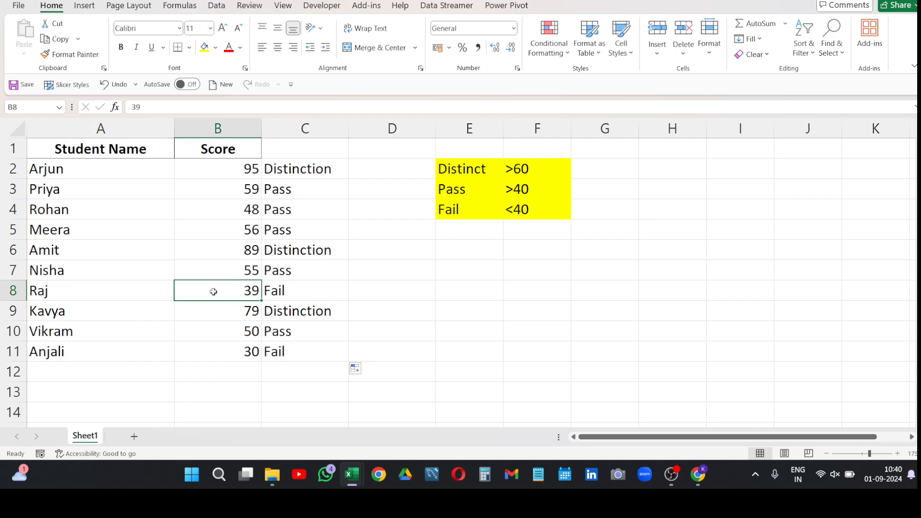
click(295, 293)
Step: Review the nested IF formula in C2 with the formula bar expanded to show more lines
click(305, 168)
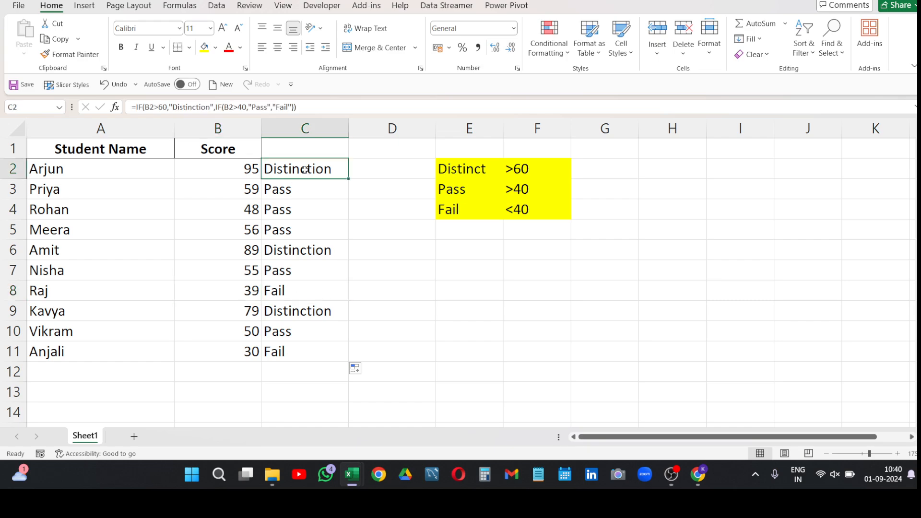
ctrl+scroll(359, 207, up, 5)
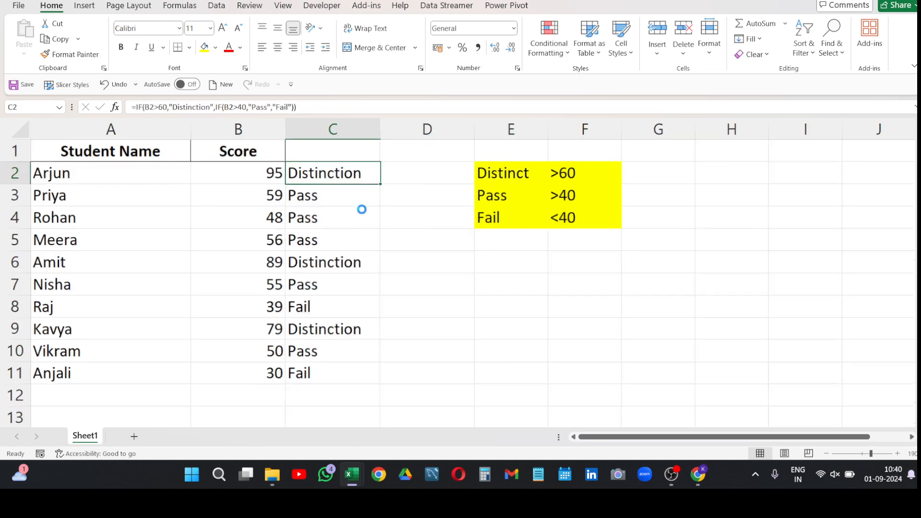
ctrl+scroll(322, 125, up, 1)
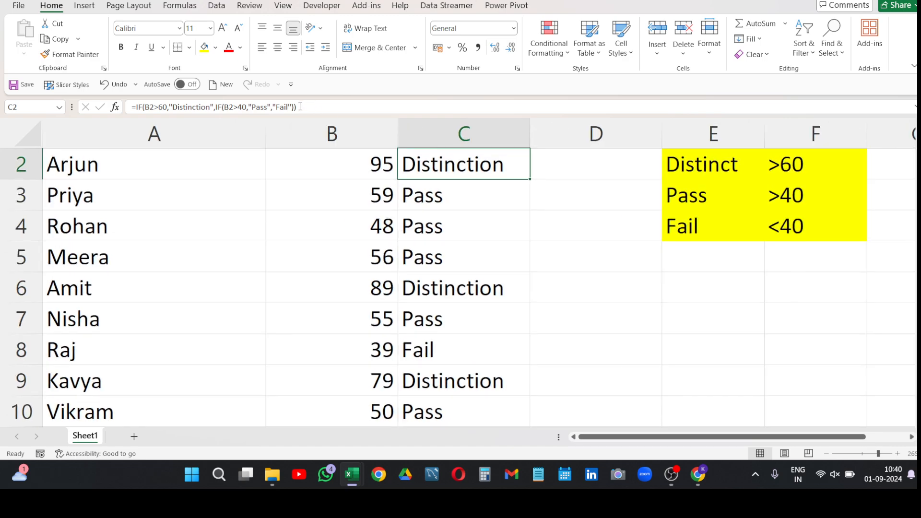
click(916, 107)
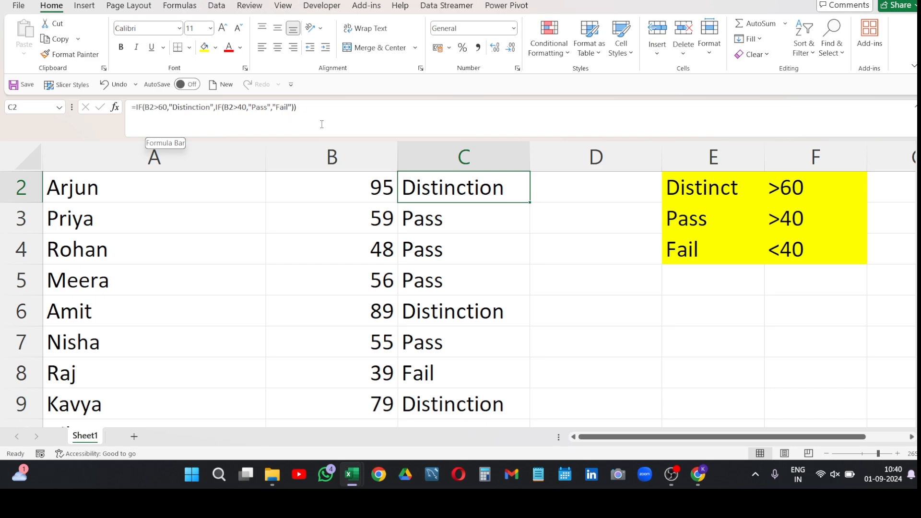
click(578, 231)
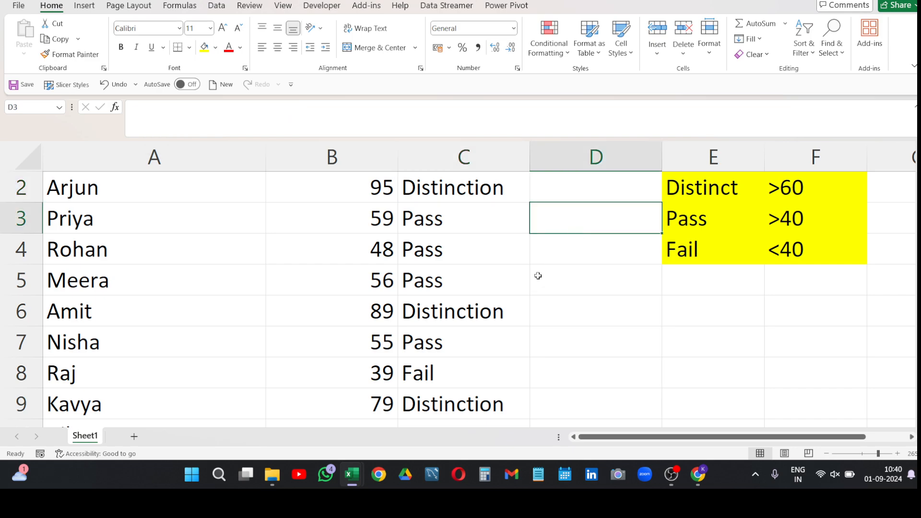
scroll(538, 276, down, 6)
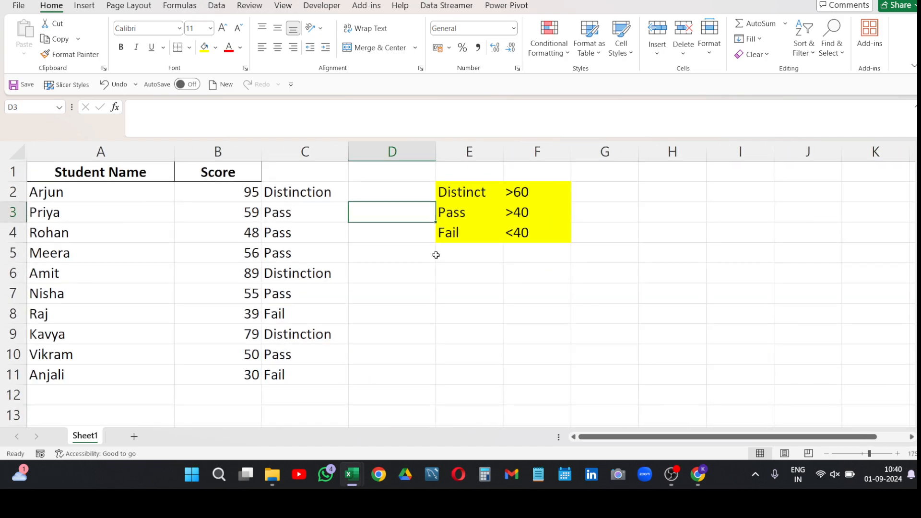